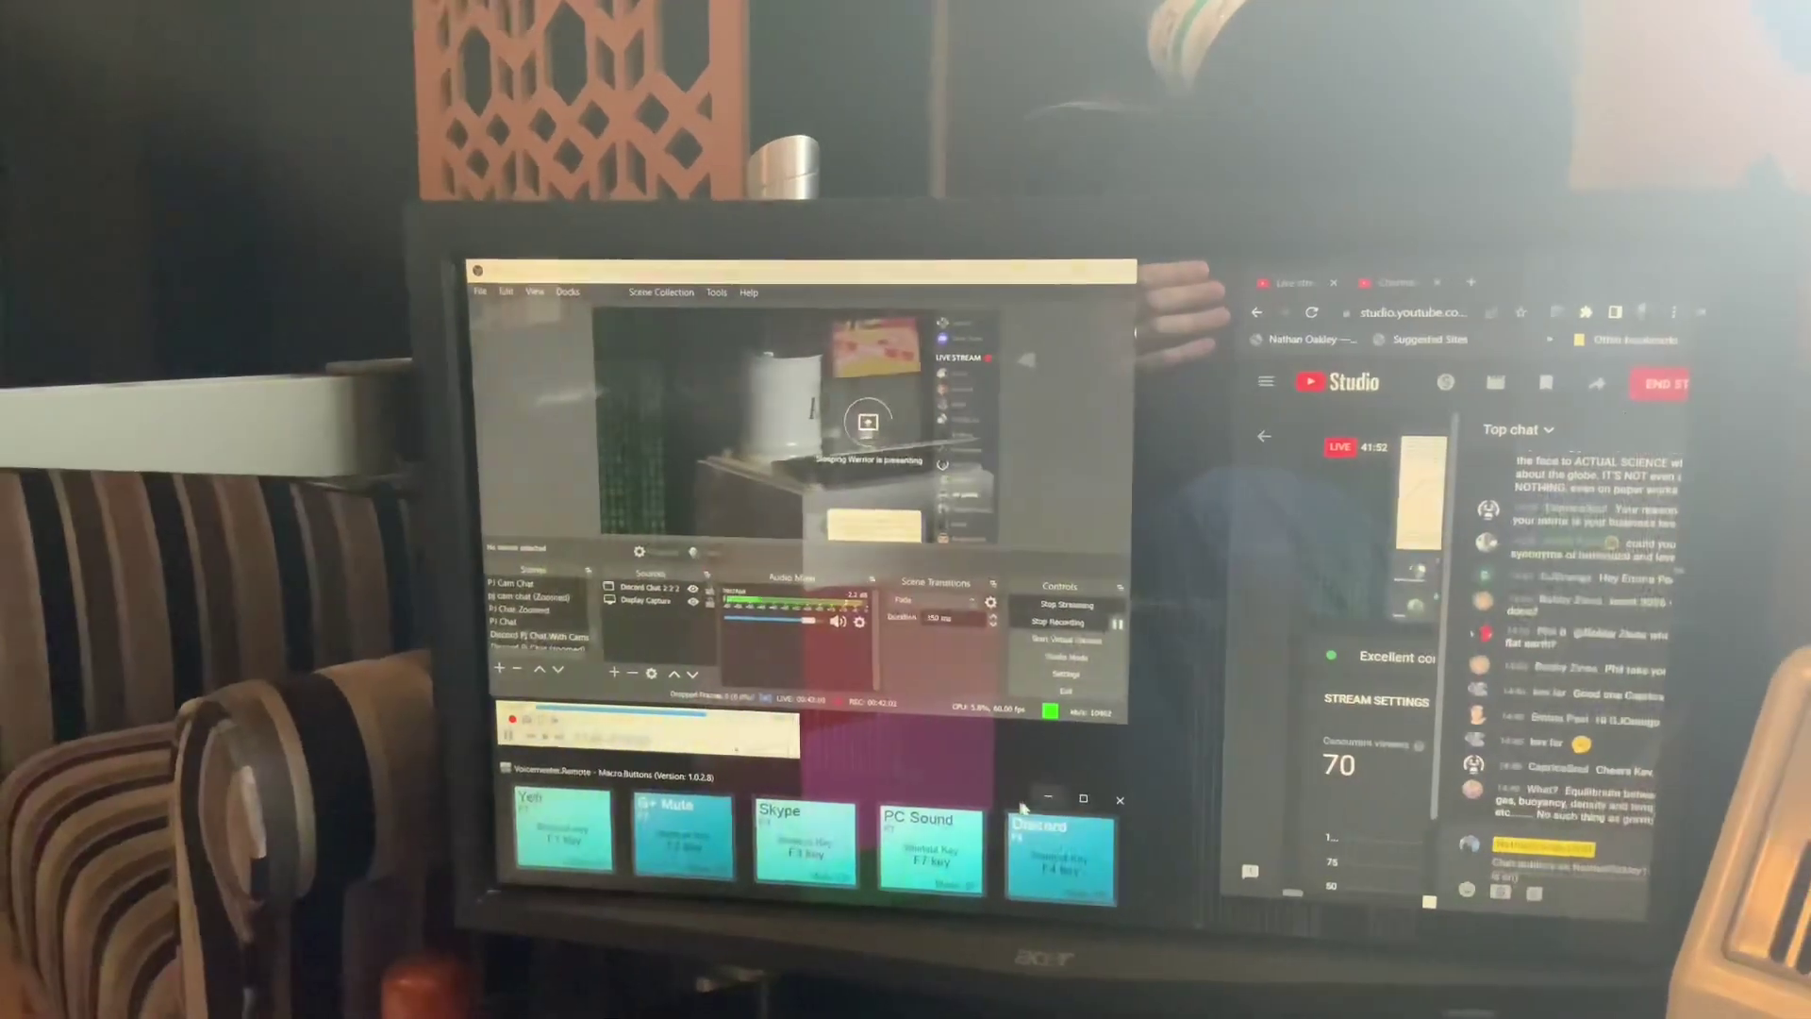
- Move the Voicemeeter Macro Buttons panel off screen, leaving the OBS stream live
left_click(1037, 799)
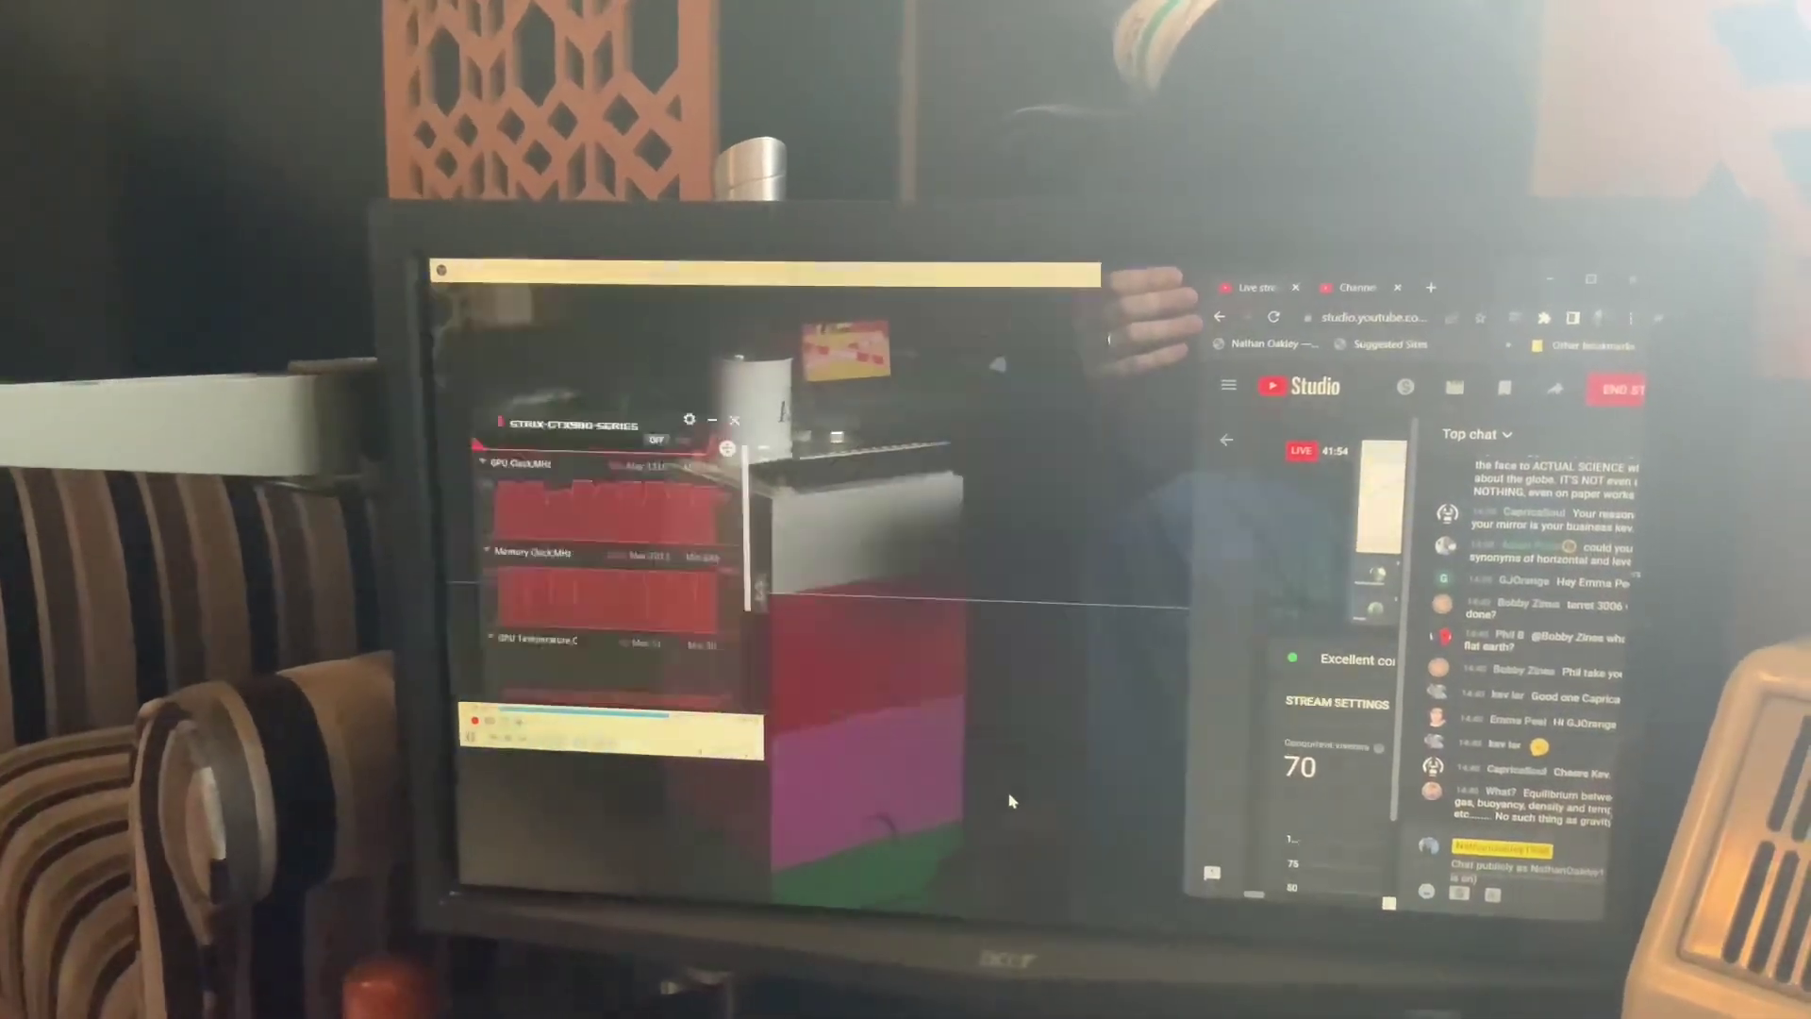